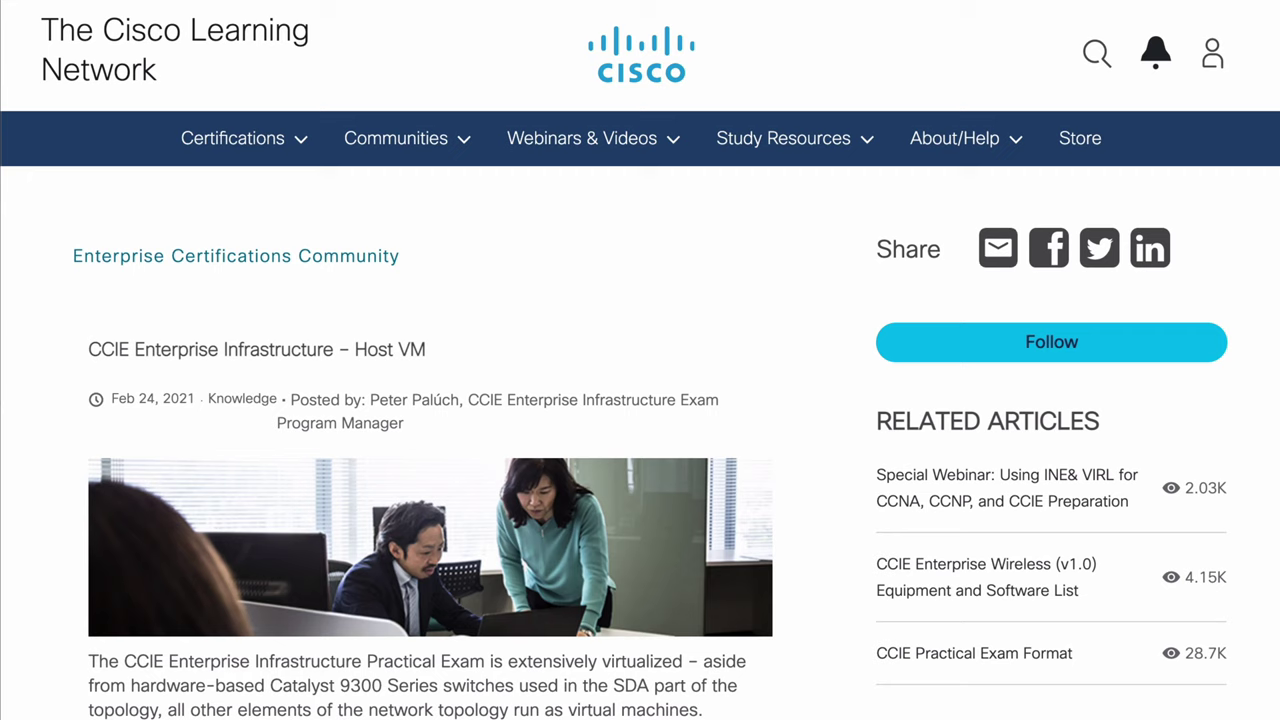
Step: Scroll the article down to the three host VM image files with their sizes and SHA512 hashes
scroll(764, 397, down, 3)
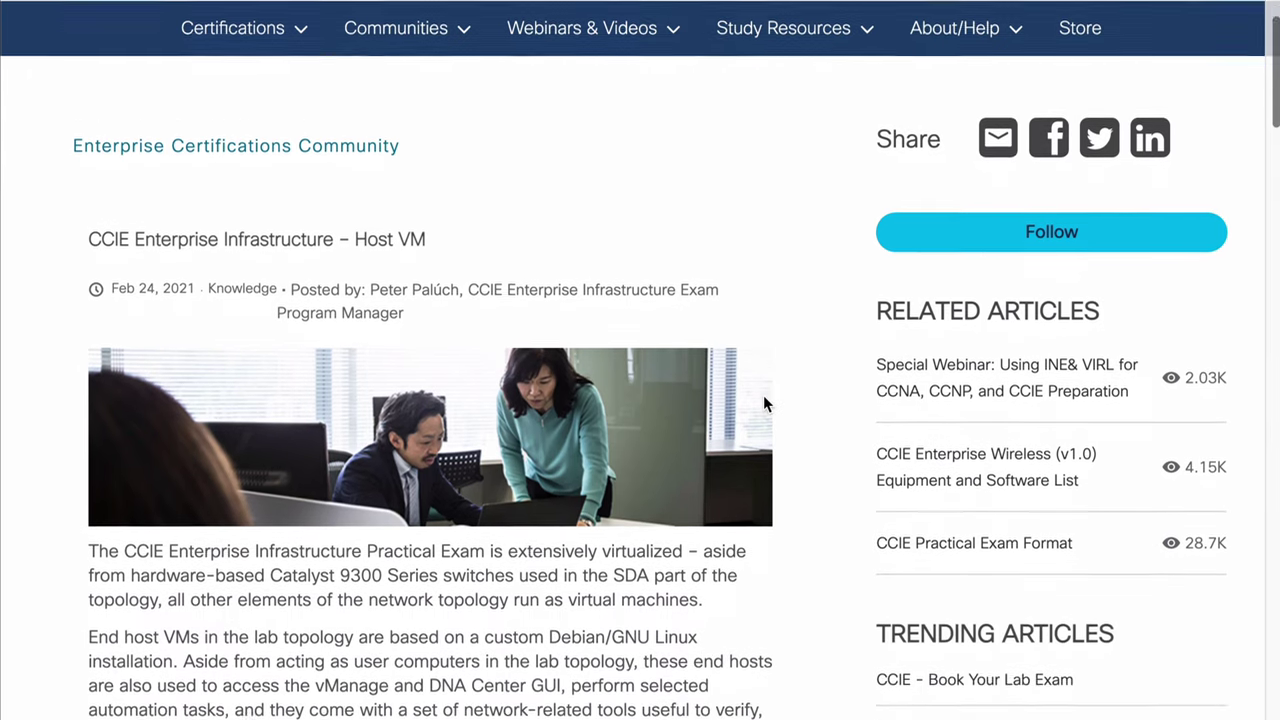
scroll(763, 395, down, 2)
scroll(763, 395, down, 2)
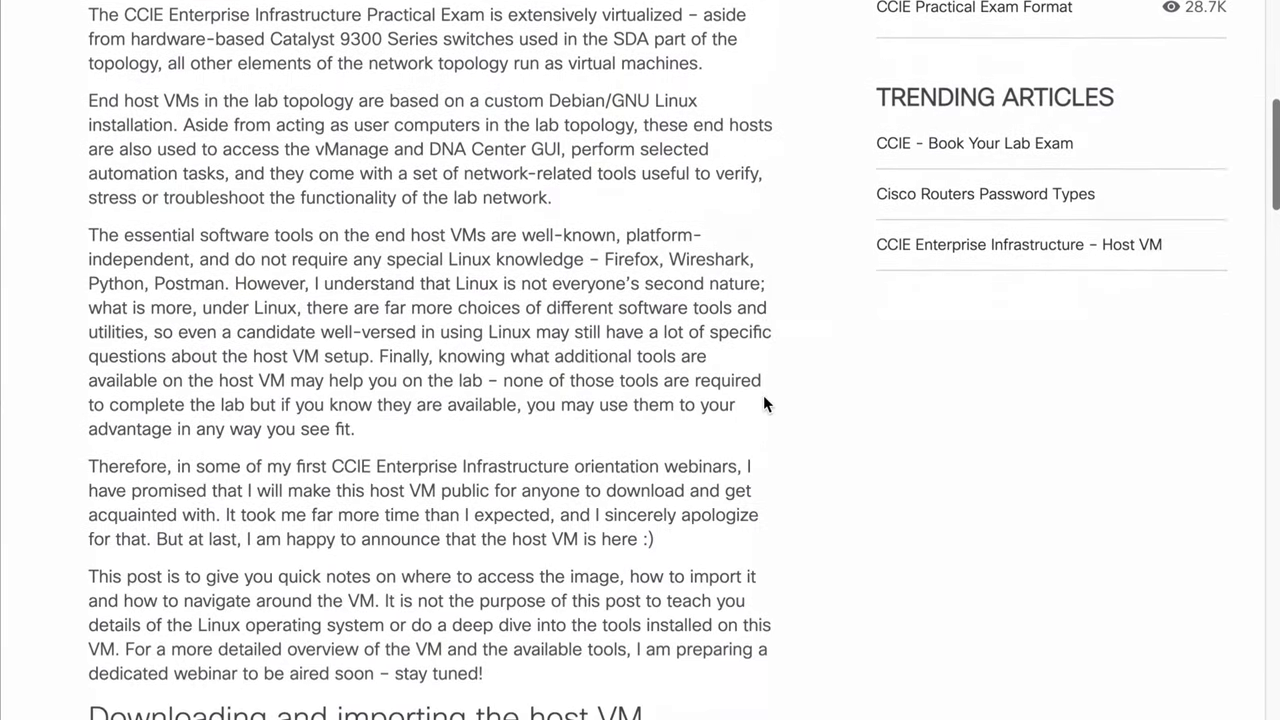
scroll(763, 395, down, 3)
scroll(763, 395, down, 2)
scroll(763, 395, down, 1)
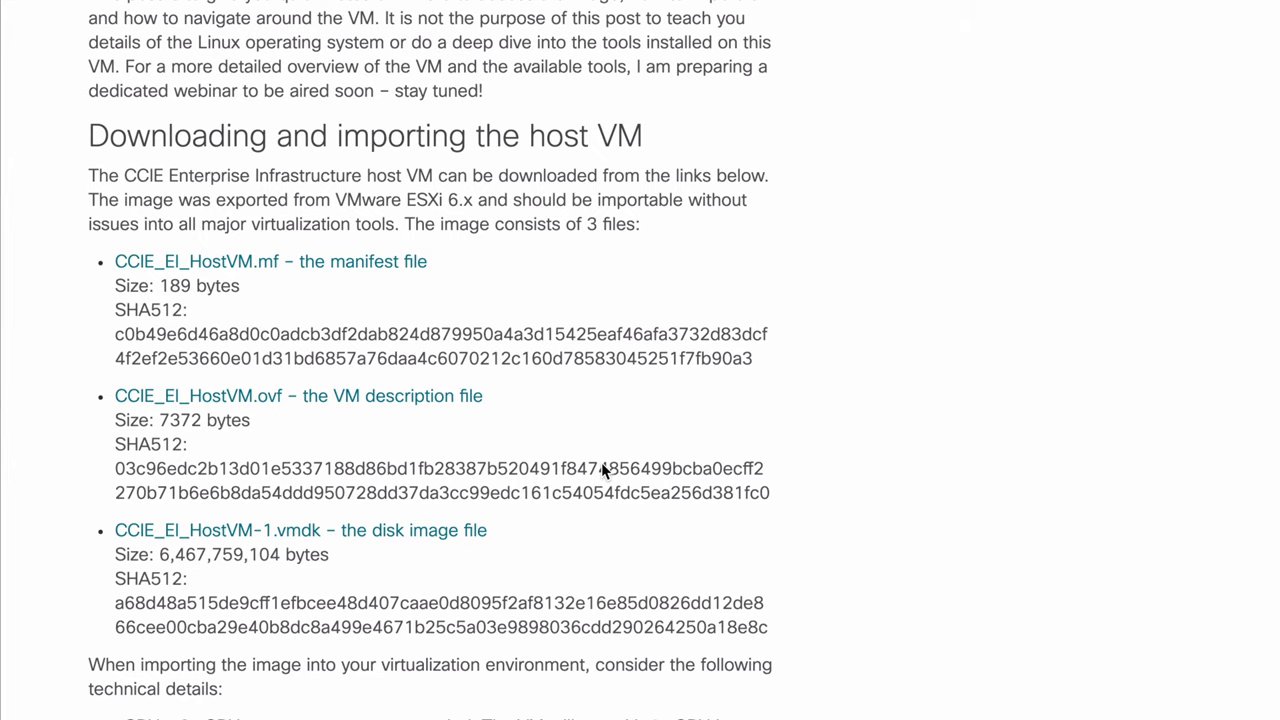
Step: Scroll further down to the technical details listing the host VM's vCPUs, RAM and vNICs
scroll(705, 420, down, 2)
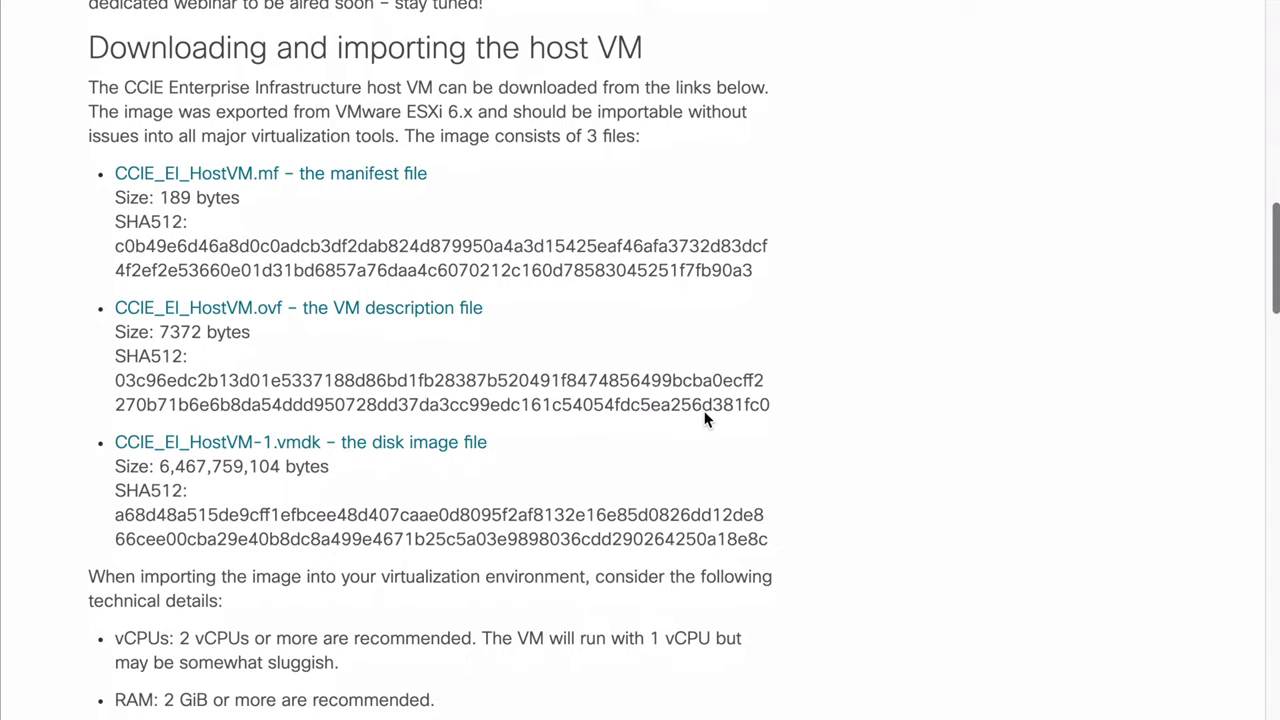
scroll(705, 420, down, 1)
scroll(705, 420, down, 2)
scroll(705, 420, down, 1)
scroll(705, 420, down, 2)
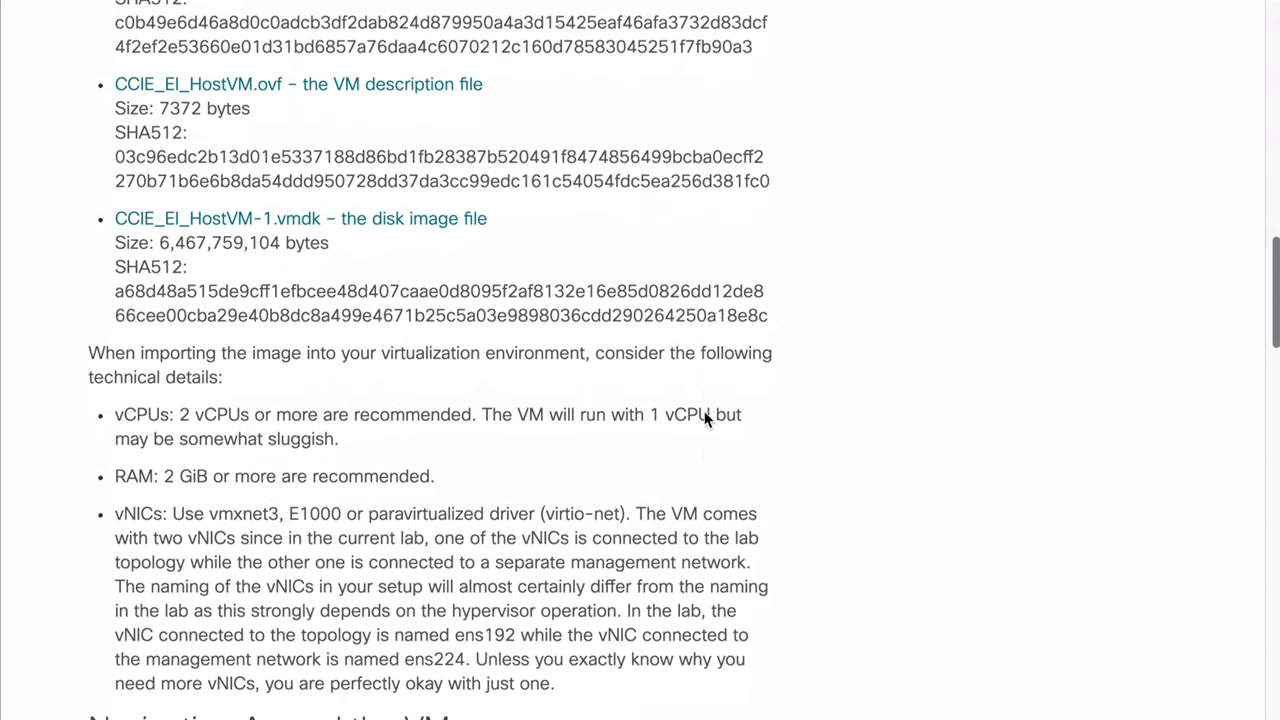
scroll(705, 420, down, 1)
scroll(705, 420, down, 1)
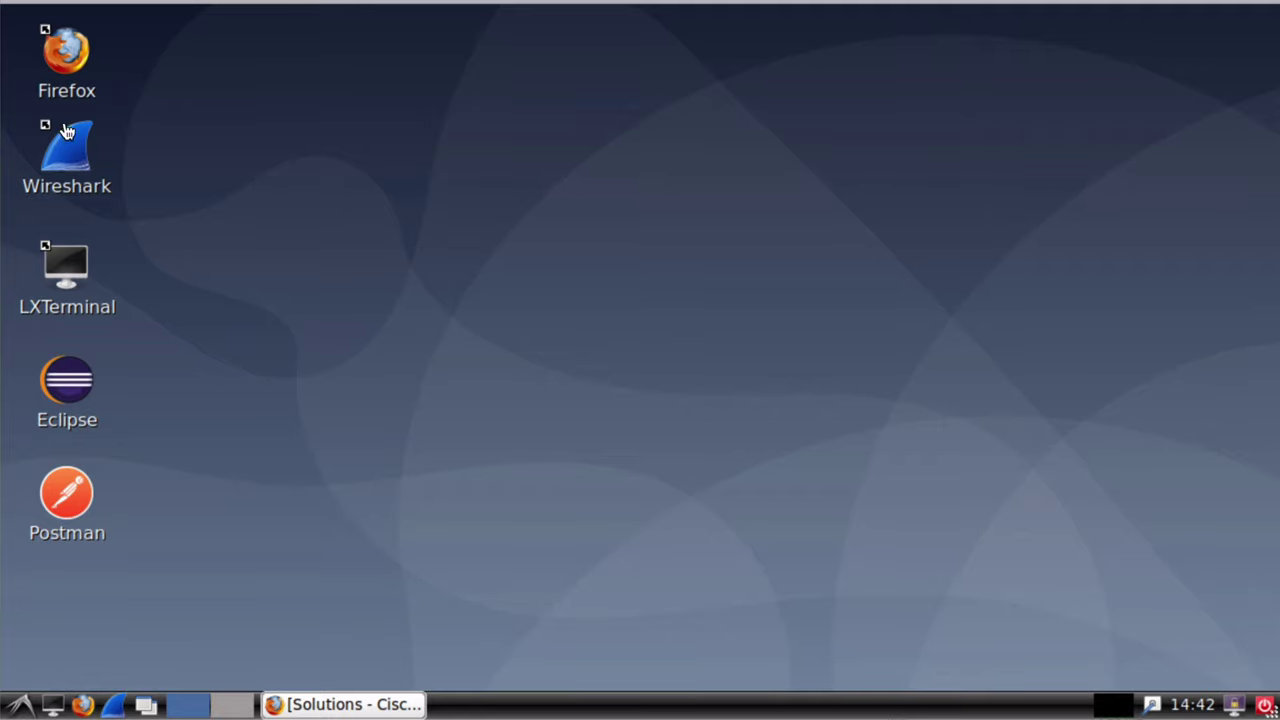
click(86, 261)
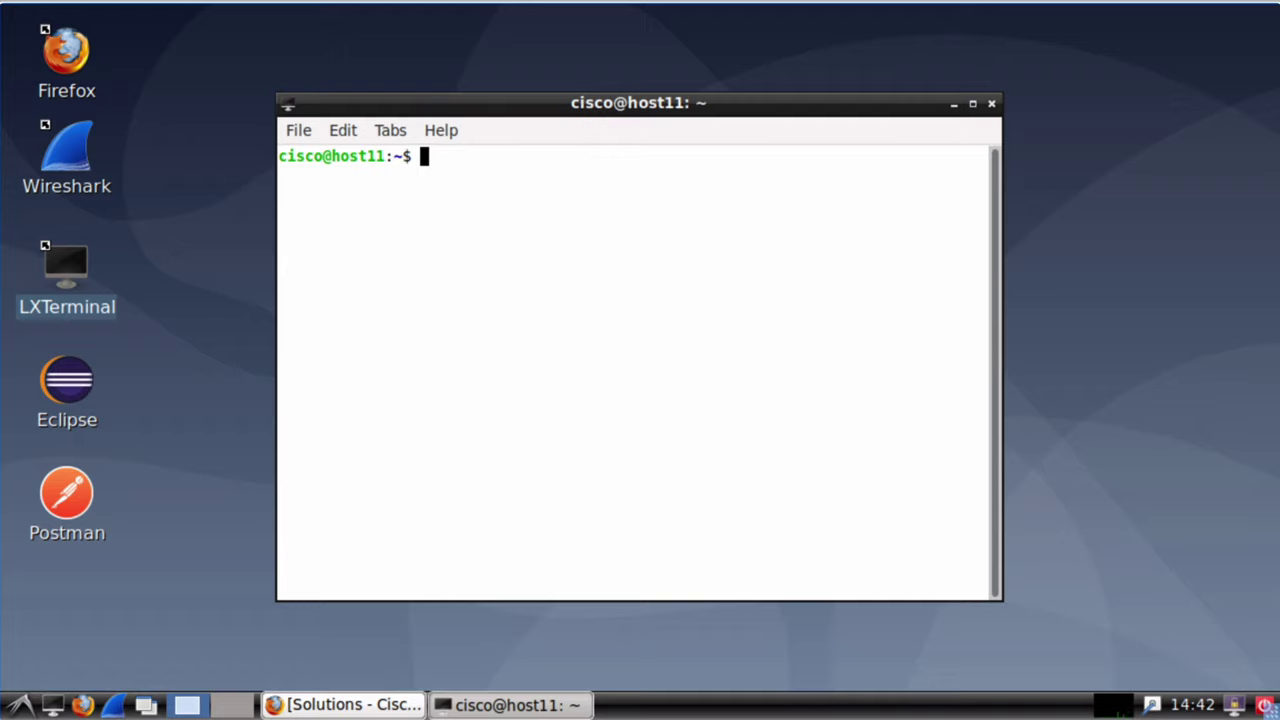
text(sudo su)
key(Return)
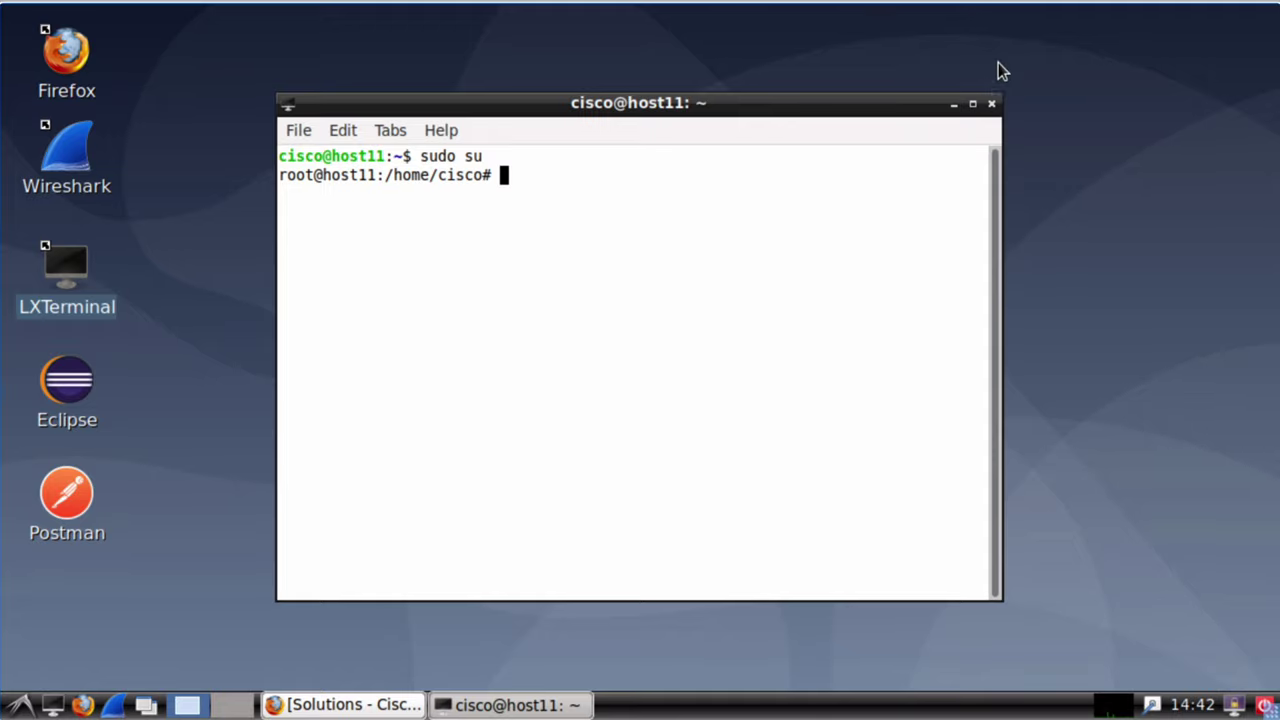
click(992, 103)
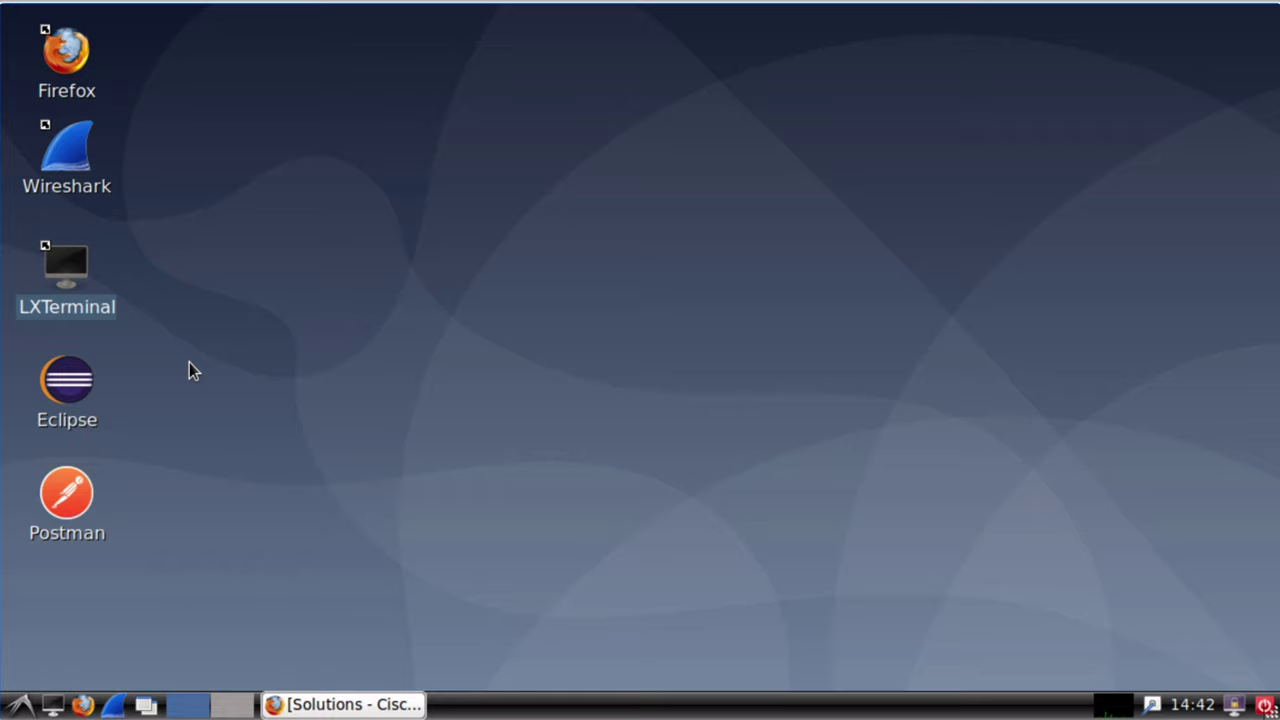
Step: Launch Eclipse from the desktop to show the Demo Python Project's main.py Hello World script
double_click(85, 383)
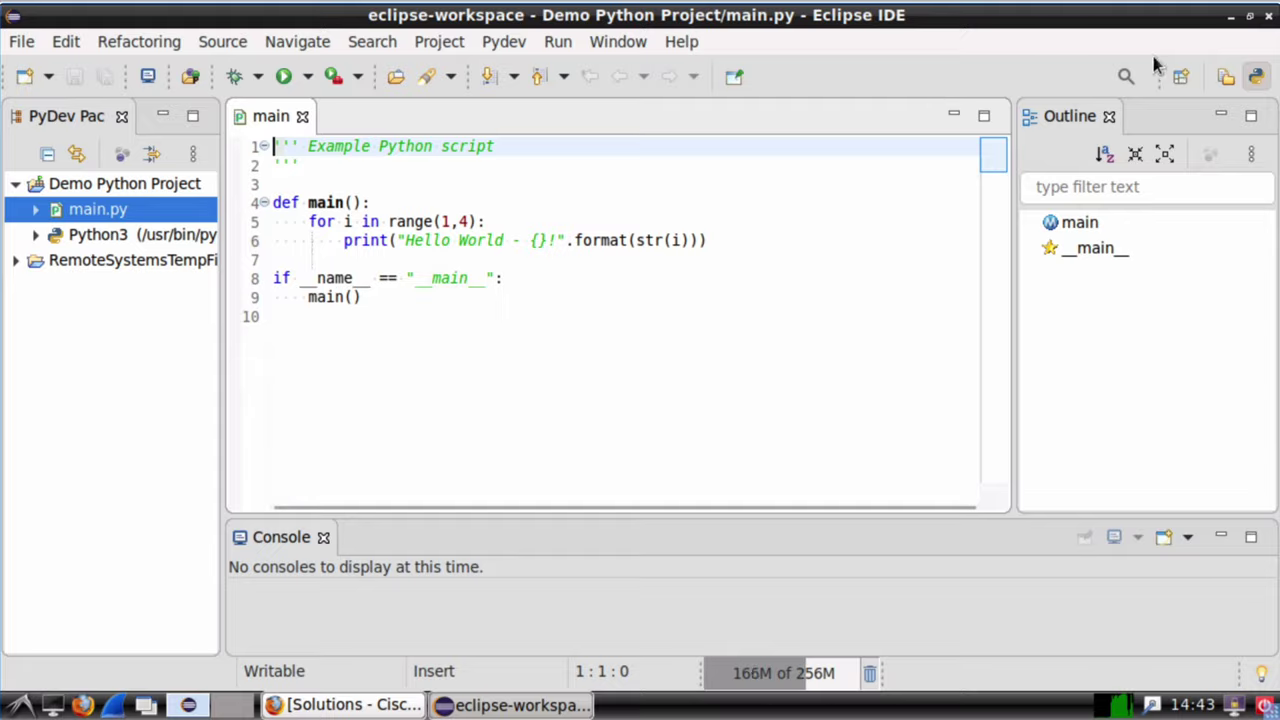
Step: Close Eclipse, launch Postman to an empty untitled GET request, then close Postman
click(1270, 18)
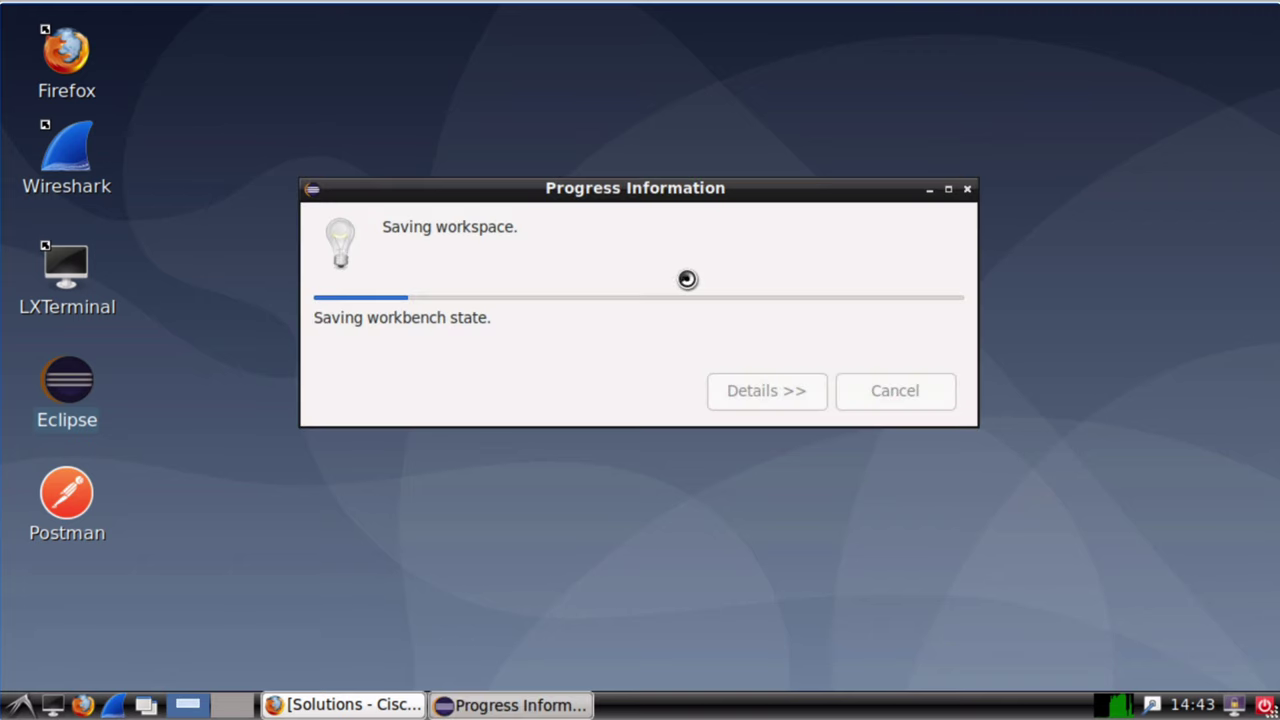
double_click(75, 506)
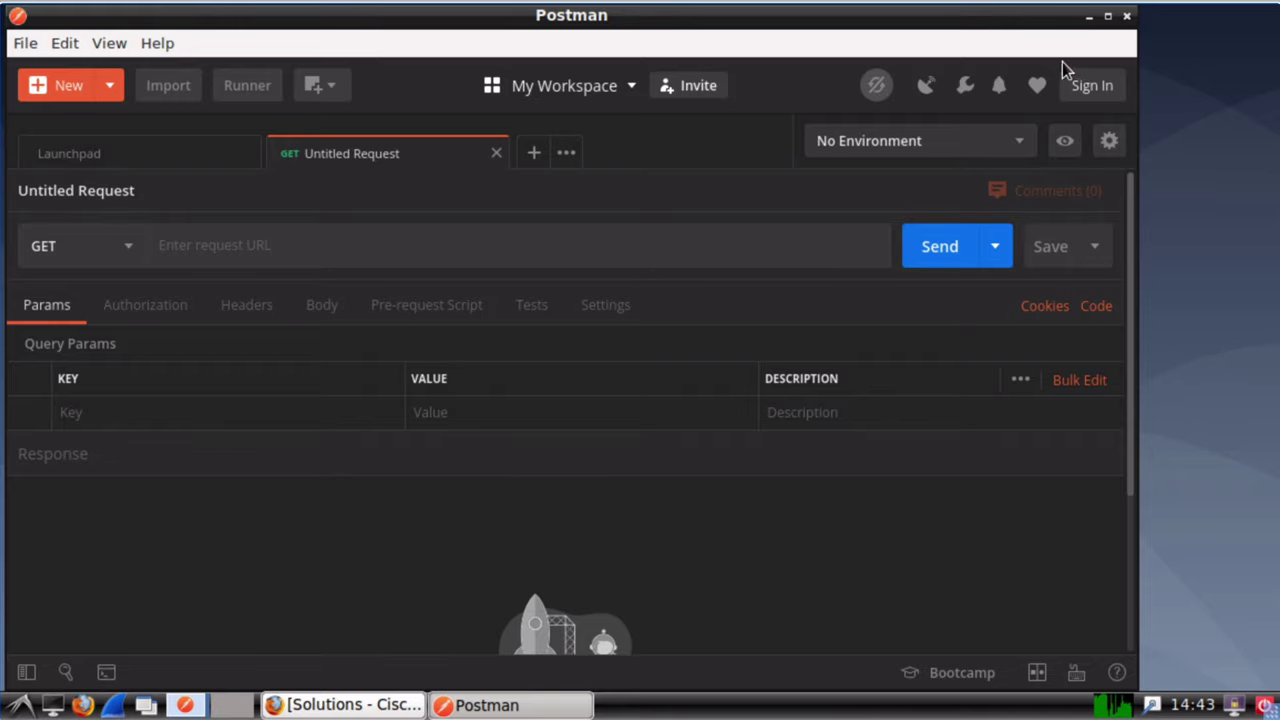
click(1127, 18)
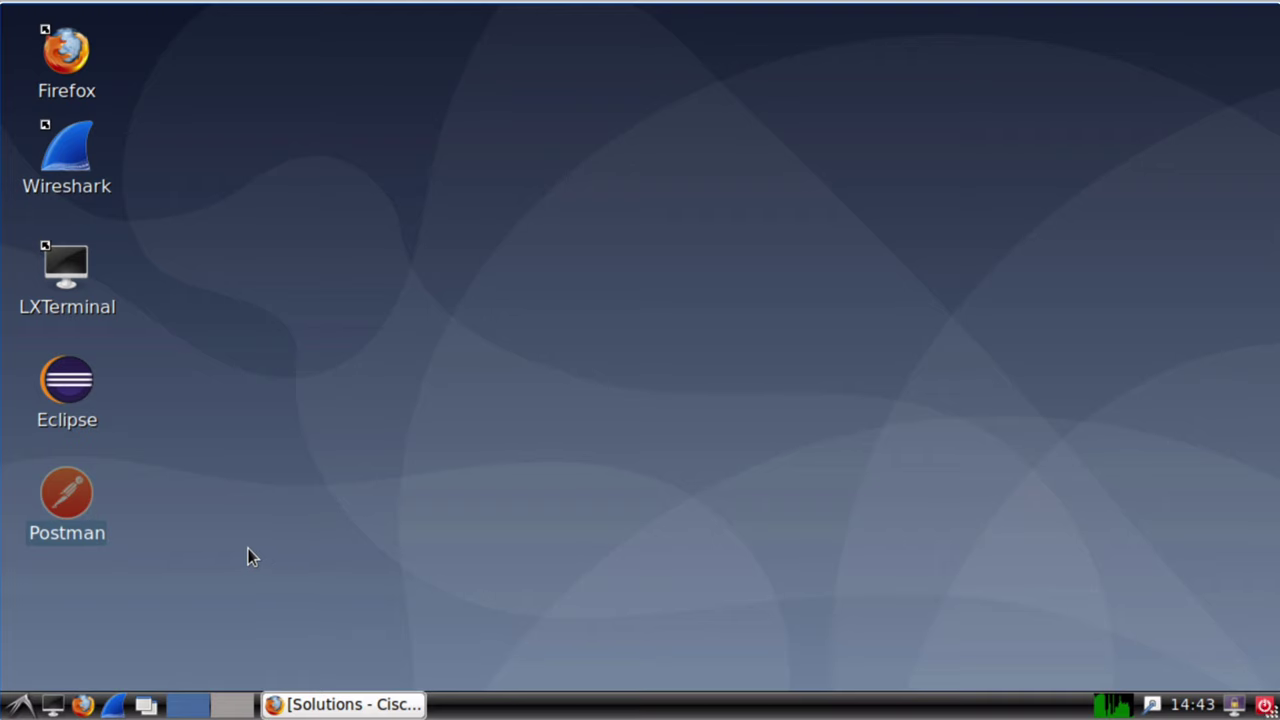
click(20, 705)
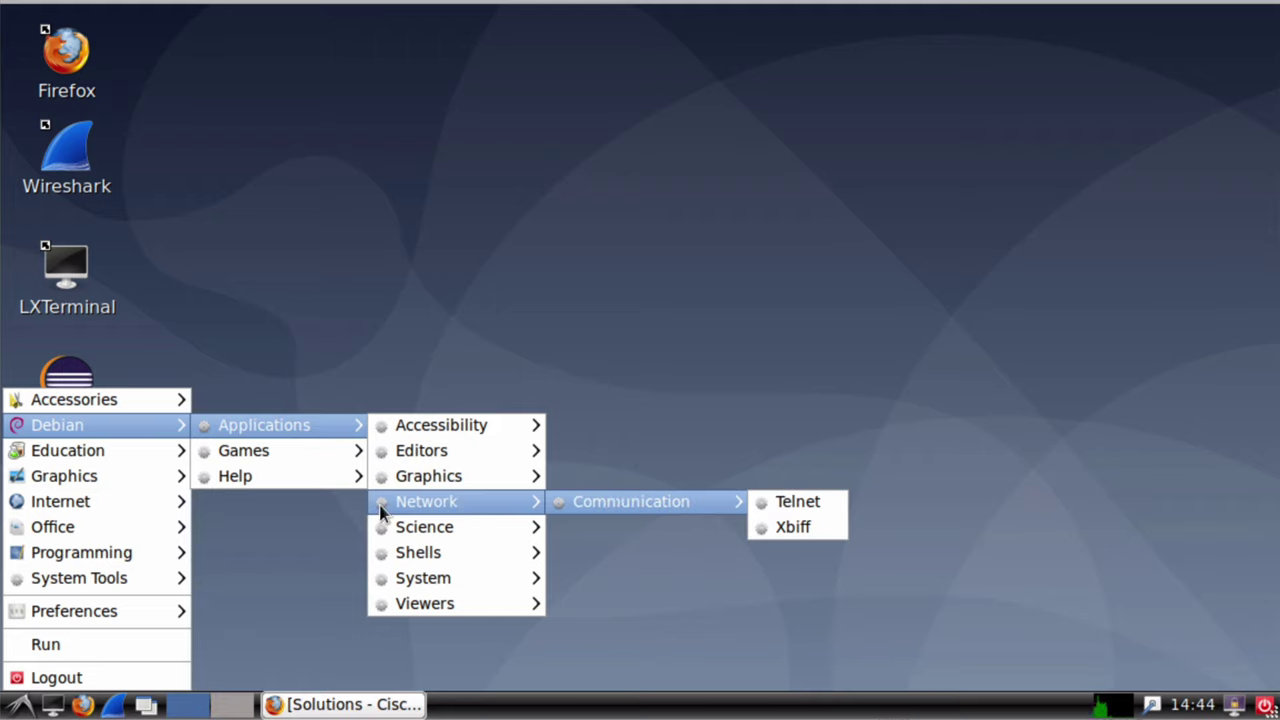
mouse_move(81, 552)
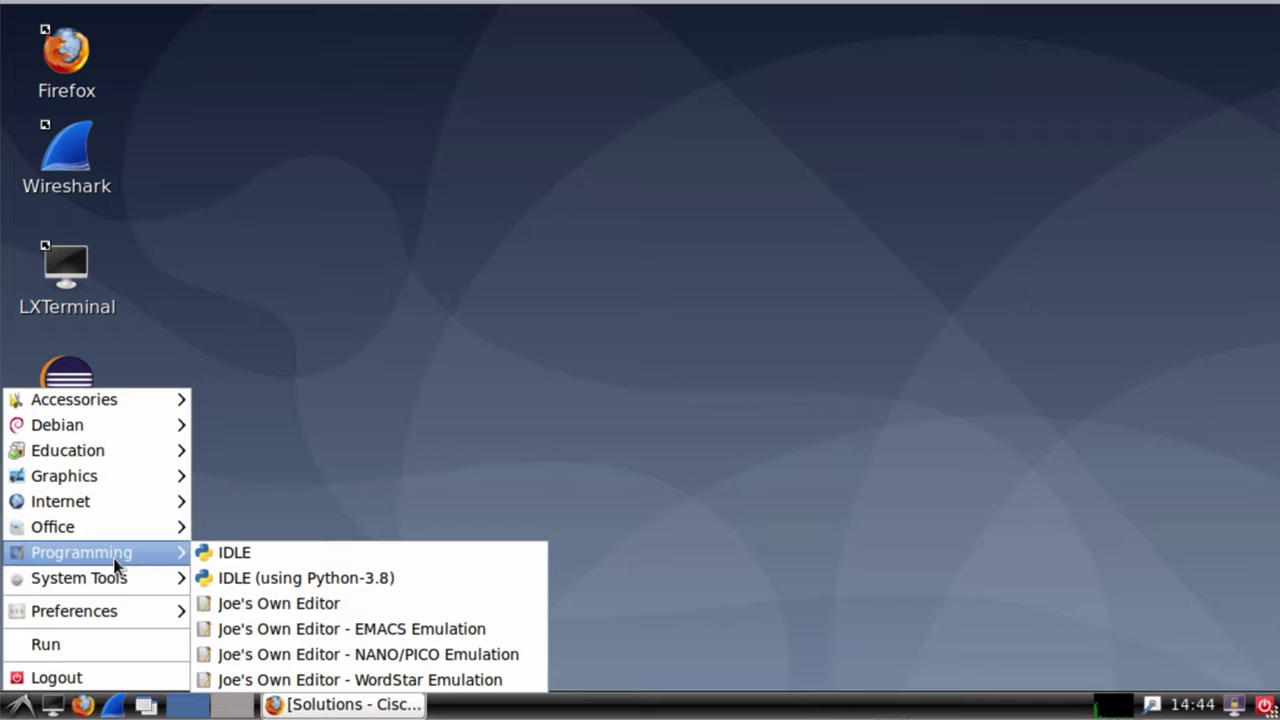
click(300, 377)
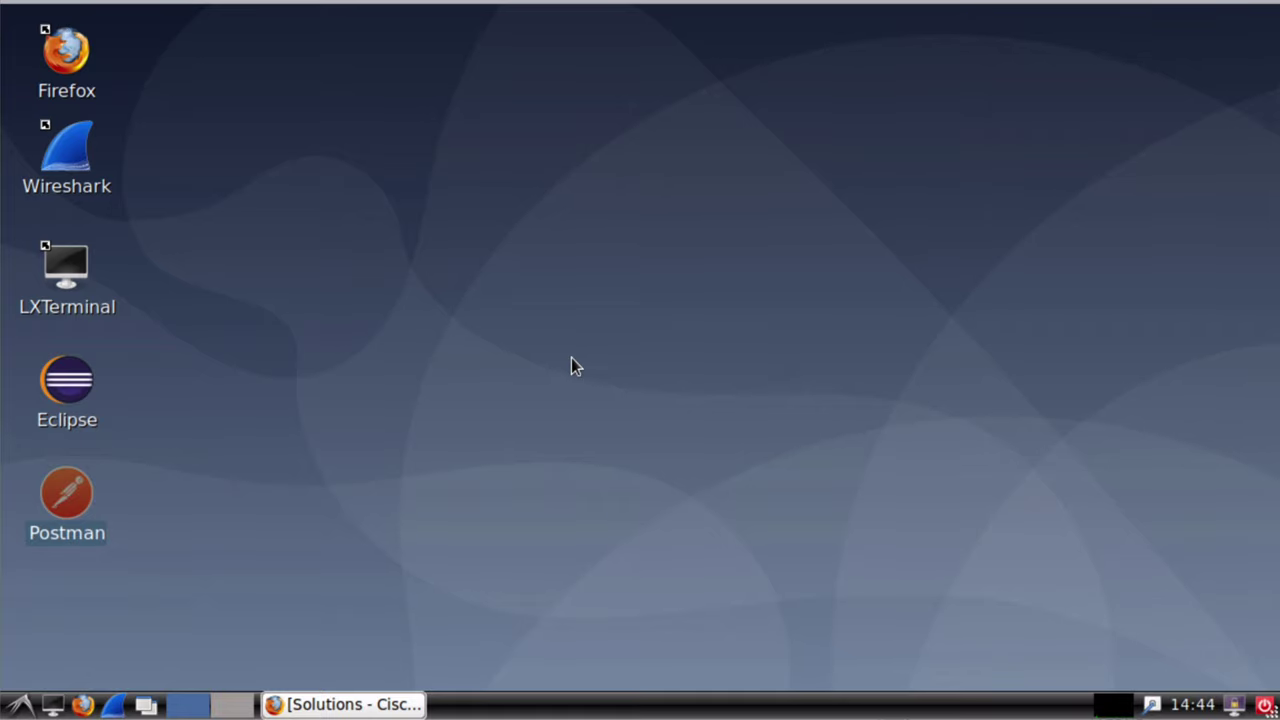
Step: Restore the minimized Firefox window and switch to the 'Support - Cisco Support' tab
click(386, 705)
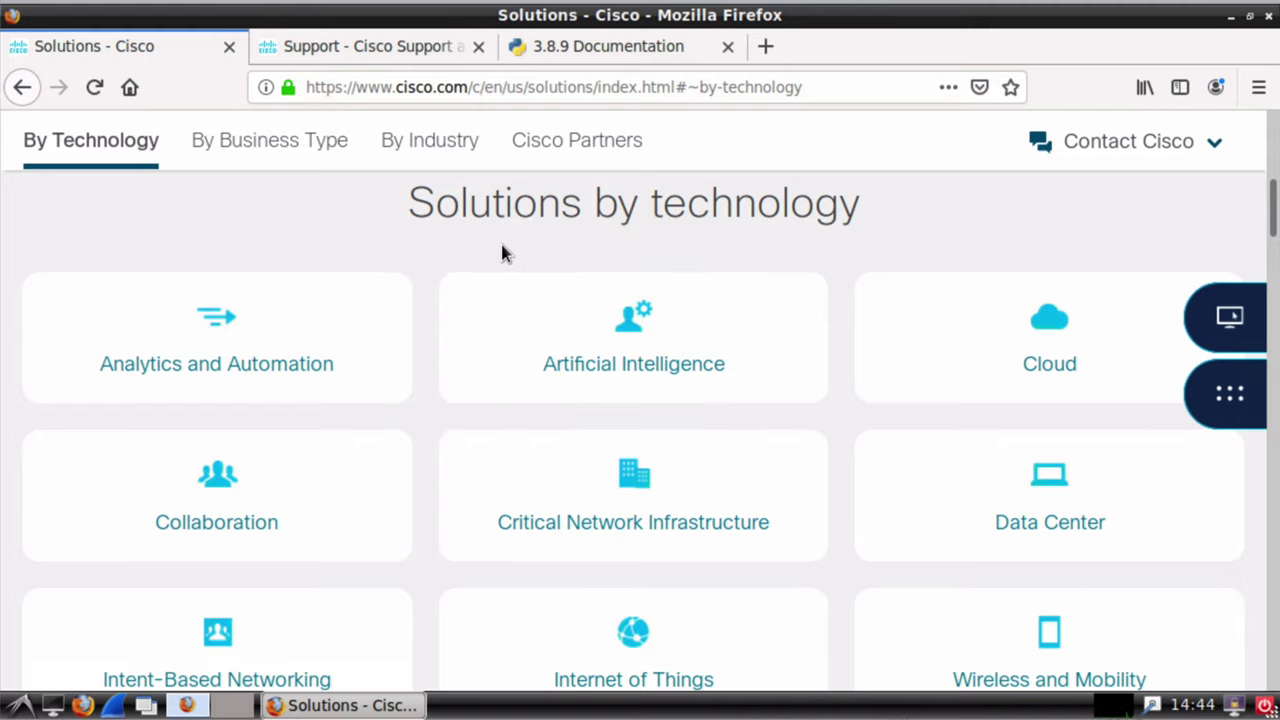
click(413, 56)
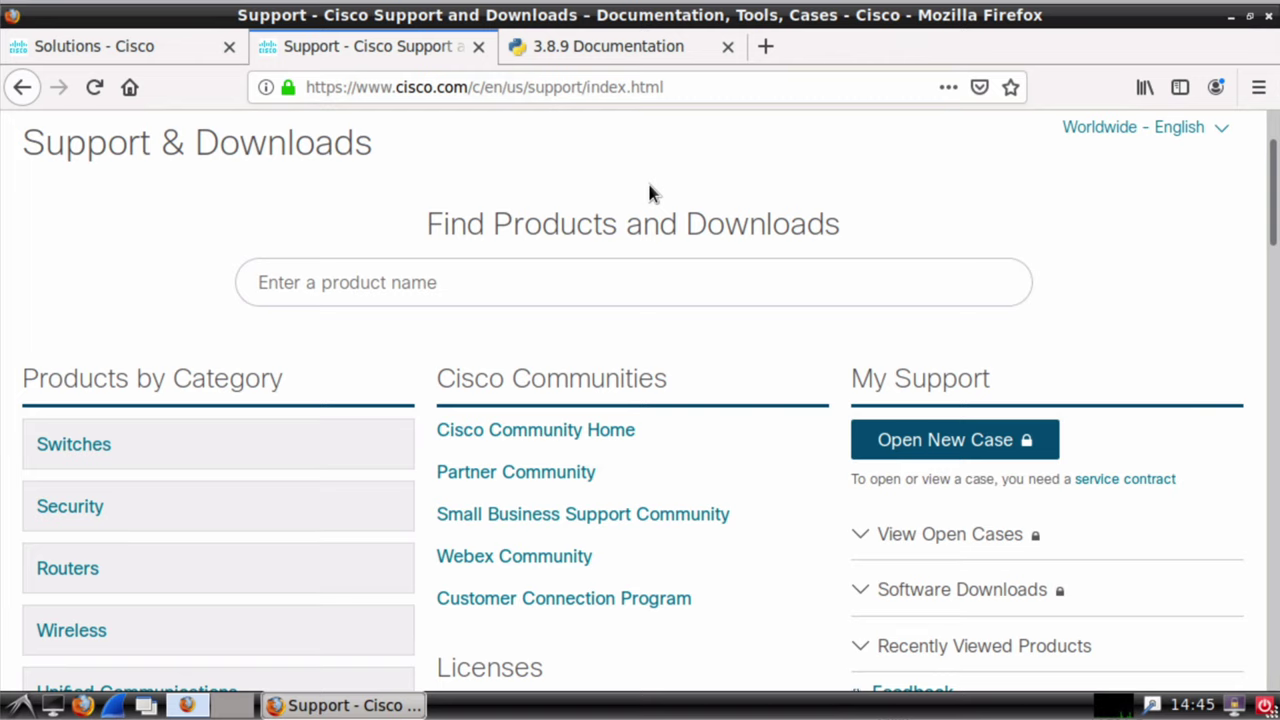
Step: Switch to the '3.8.9 Documentation' tab showing docs.python.org
click(620, 50)
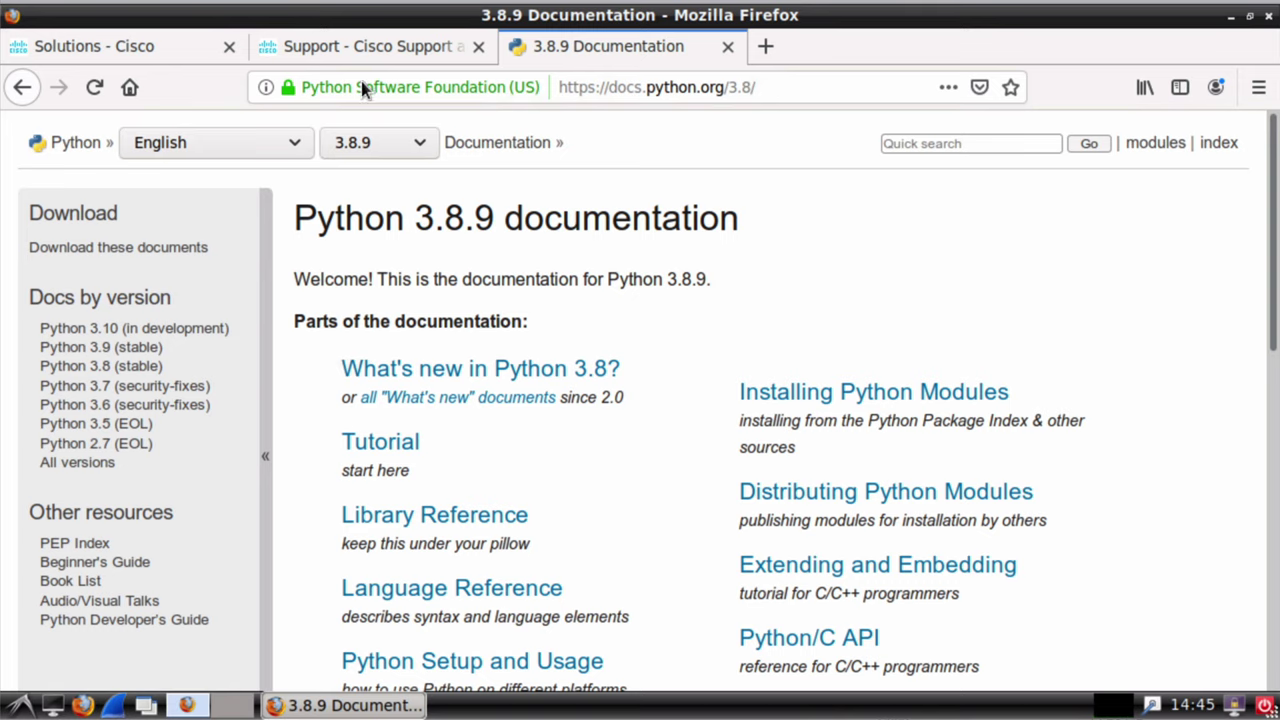
Step: Switch back to the 'Support - Cisco Support' tab
click(384, 51)
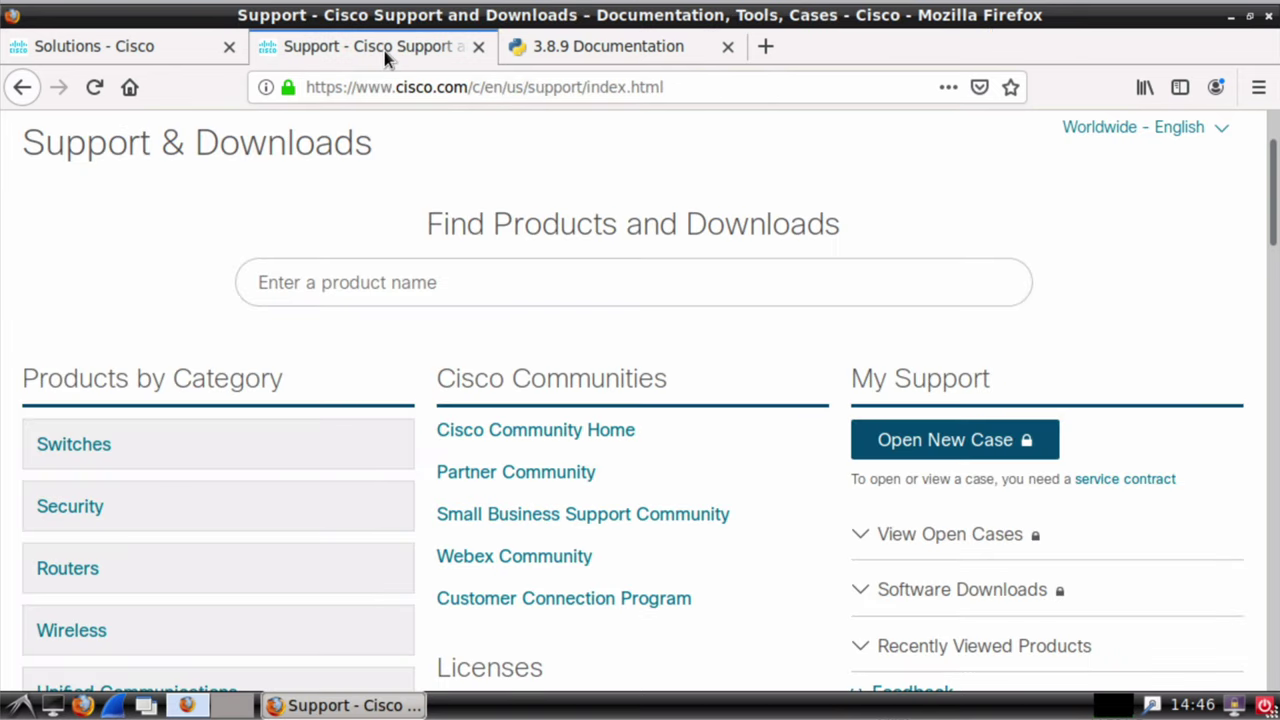